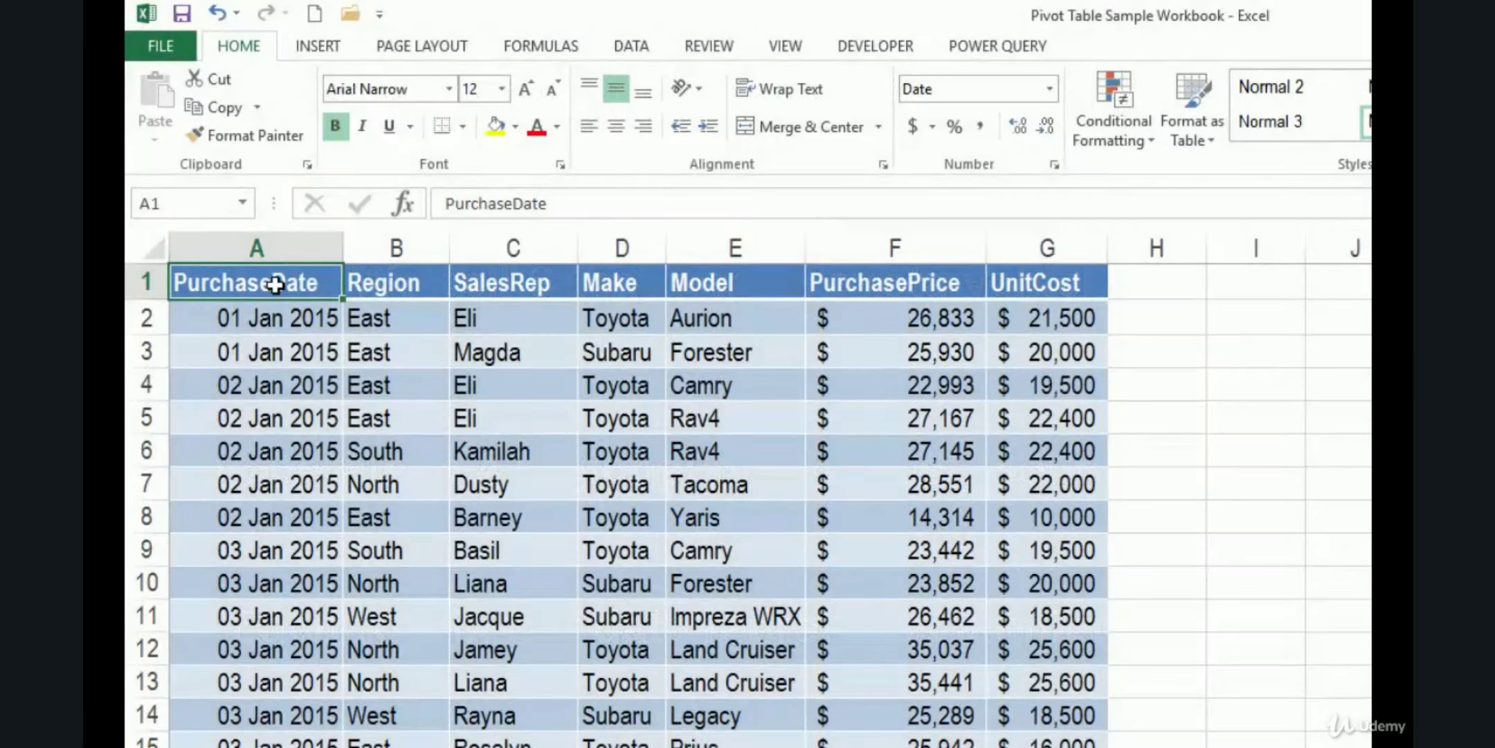
Step: Examine the column headers of the sales data, from PurchaseDate through UnitCost, to see which fields are available
click(277, 331)
click(279, 289)
key(Right)
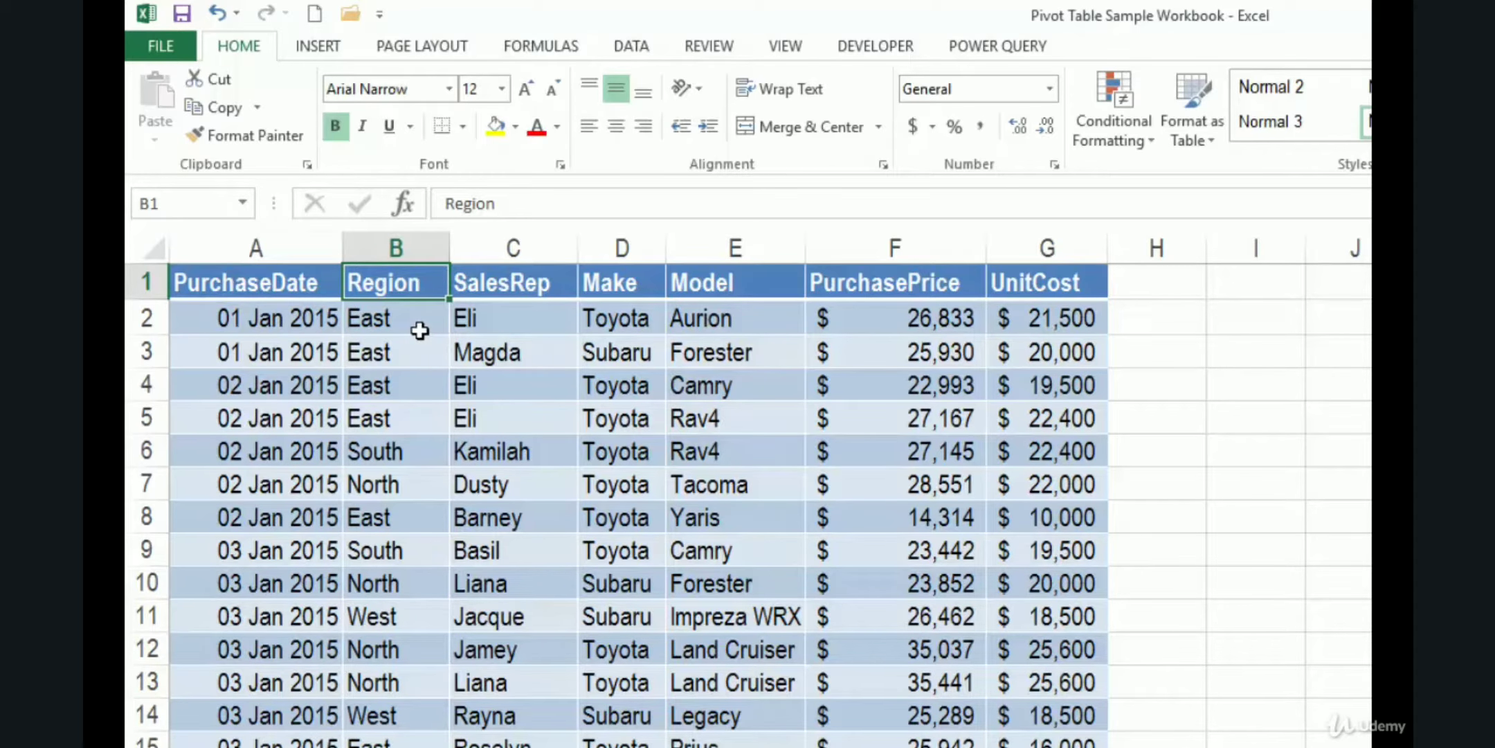
click(535, 289)
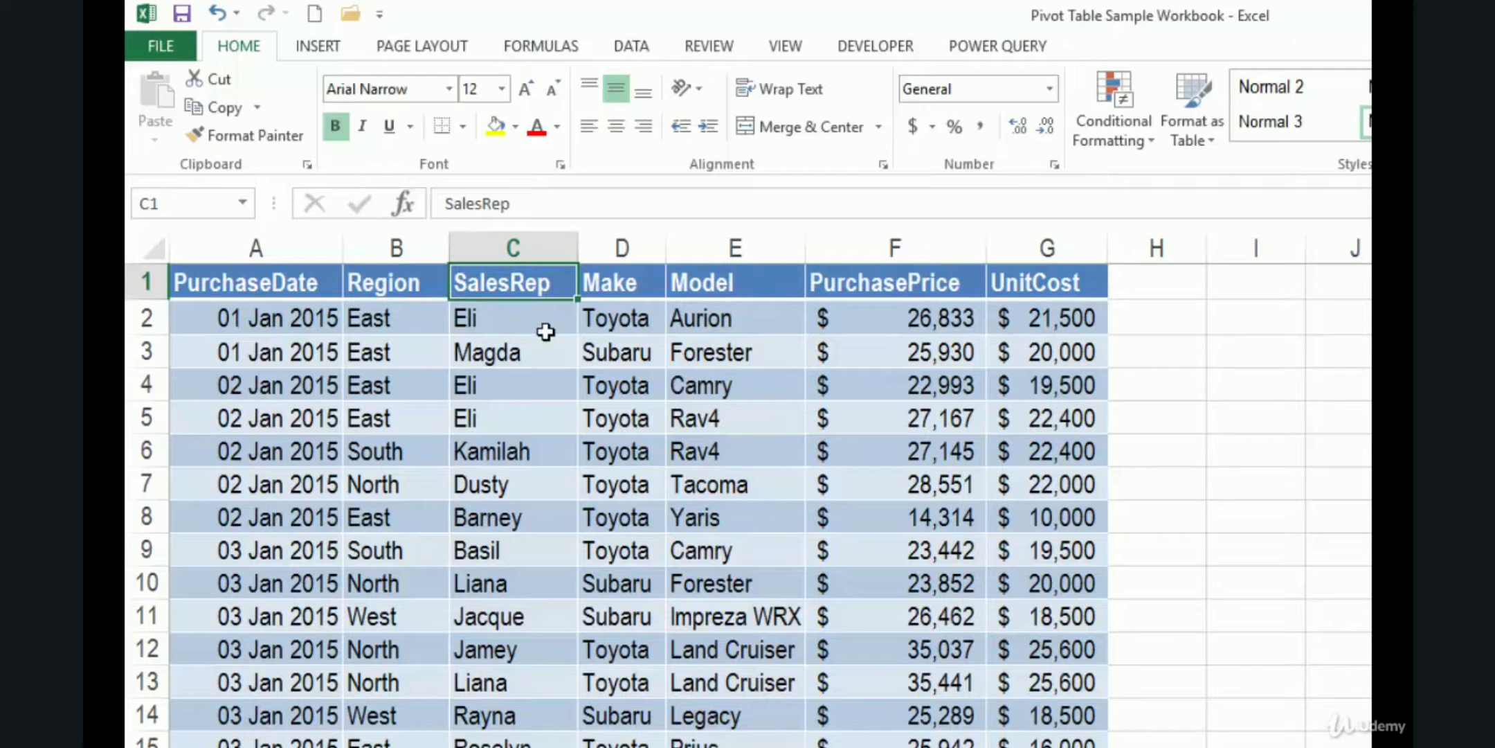
click(649, 281)
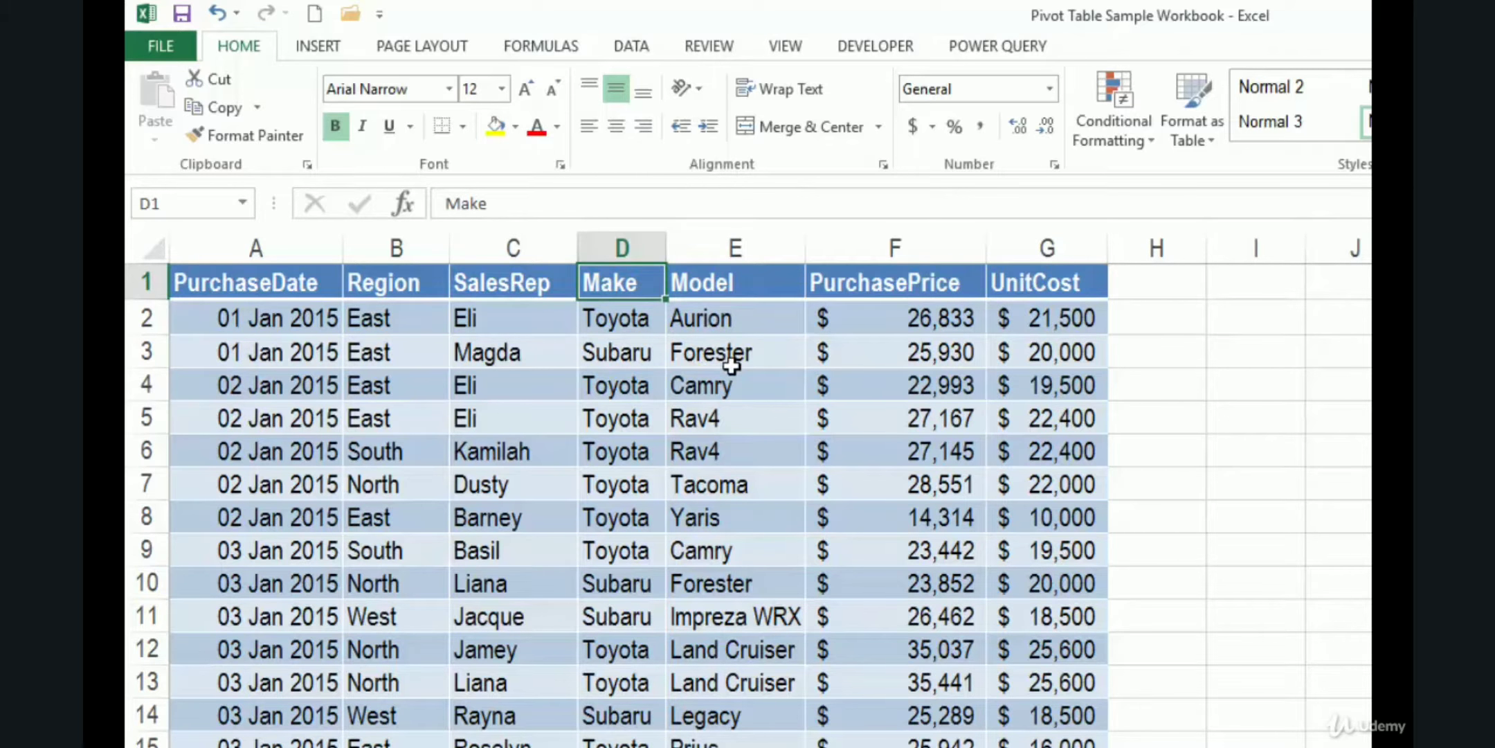
click(769, 286)
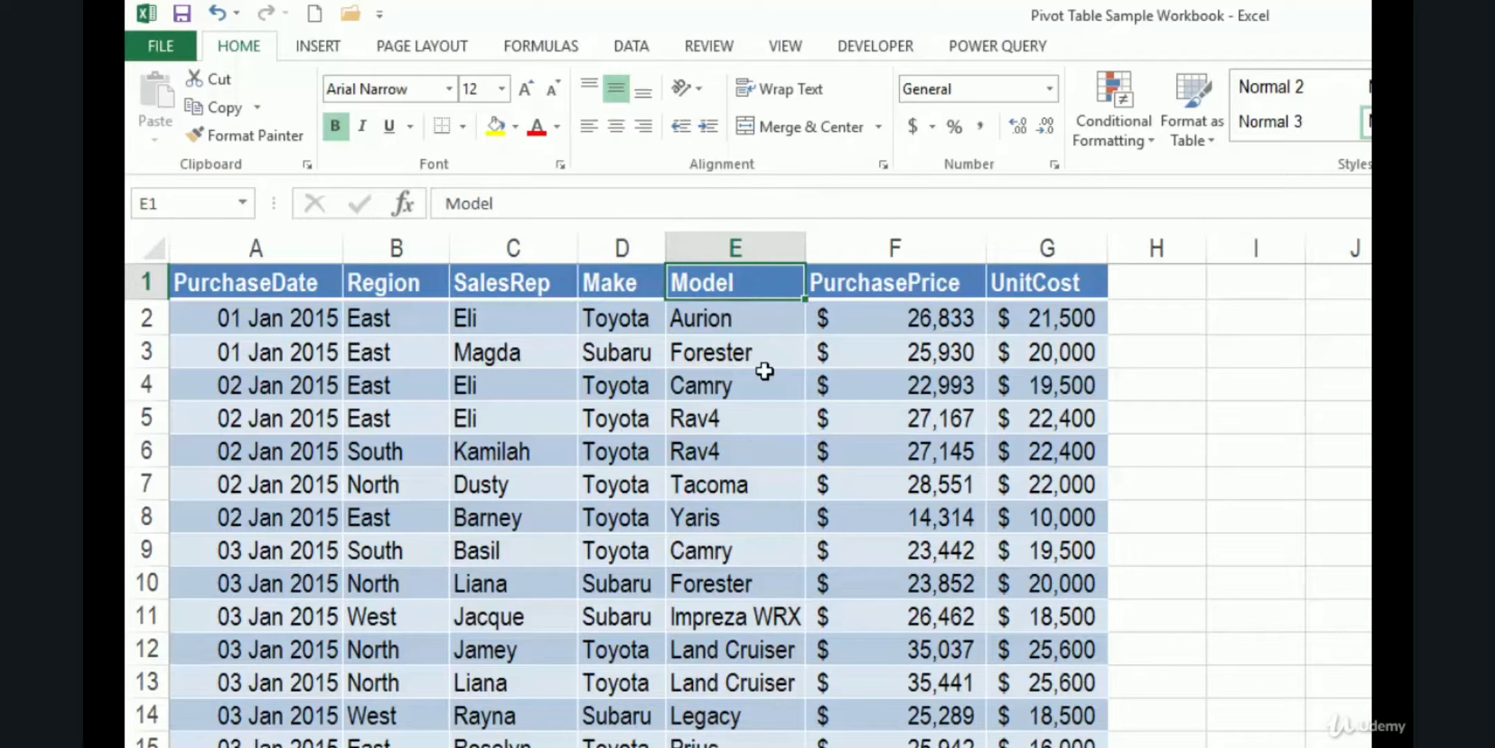
click(876, 290)
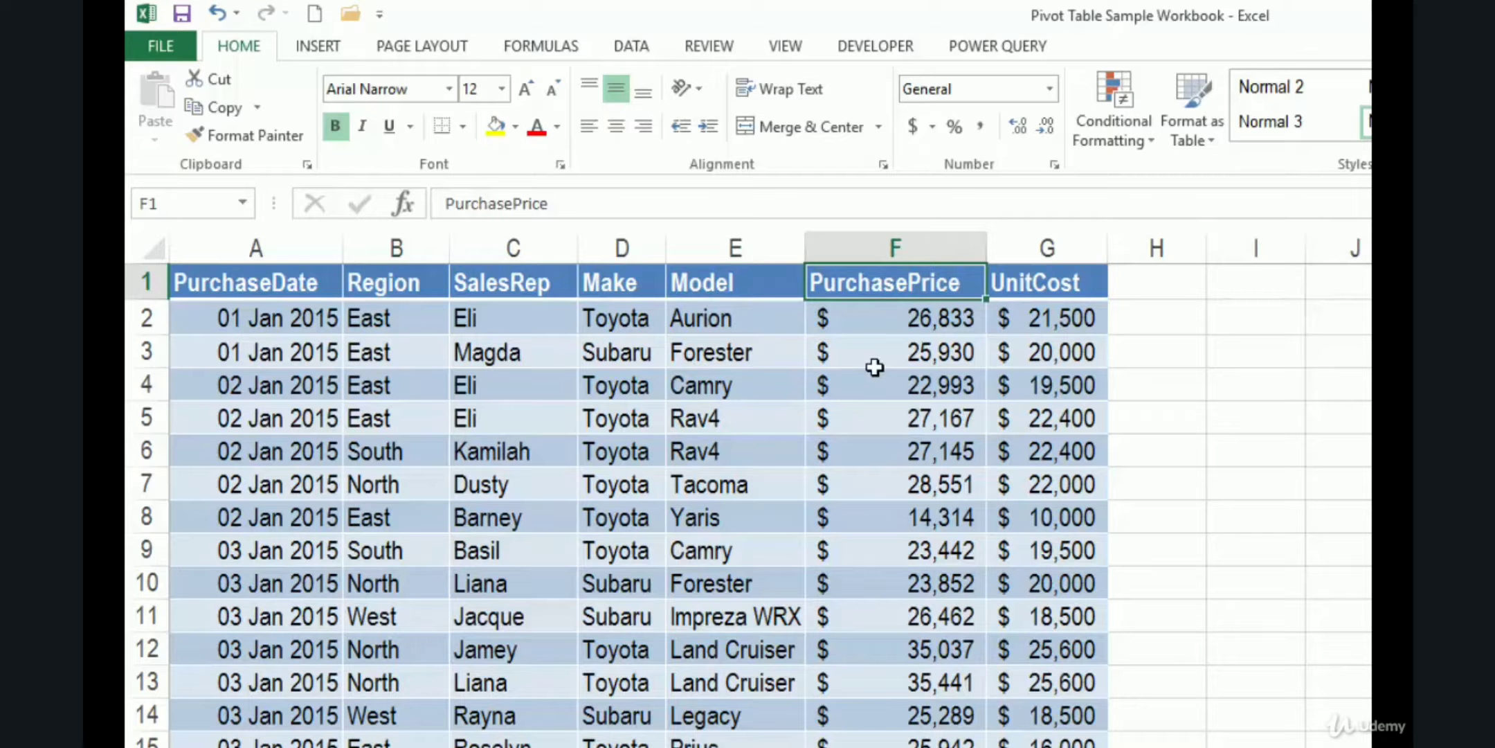
click(1083, 286)
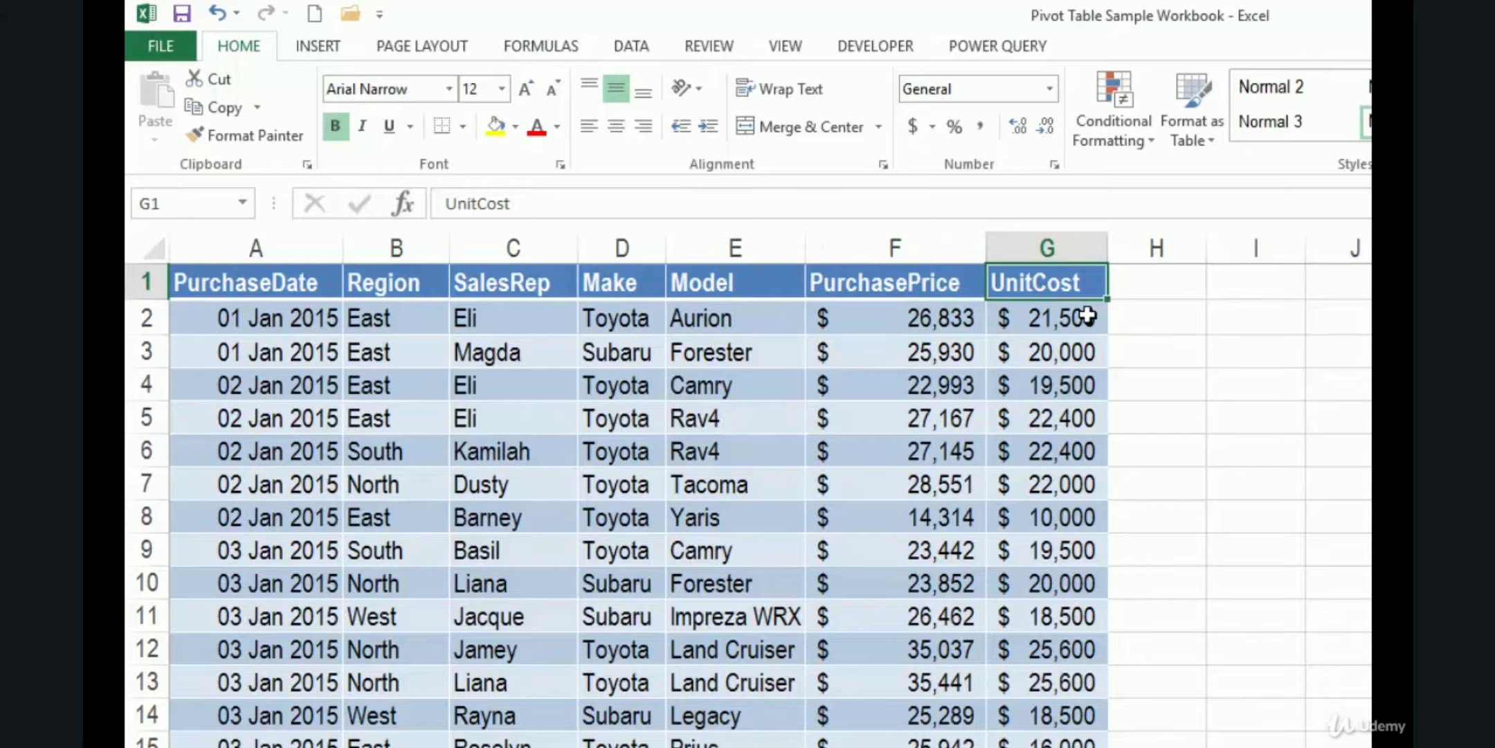
click(876, 286)
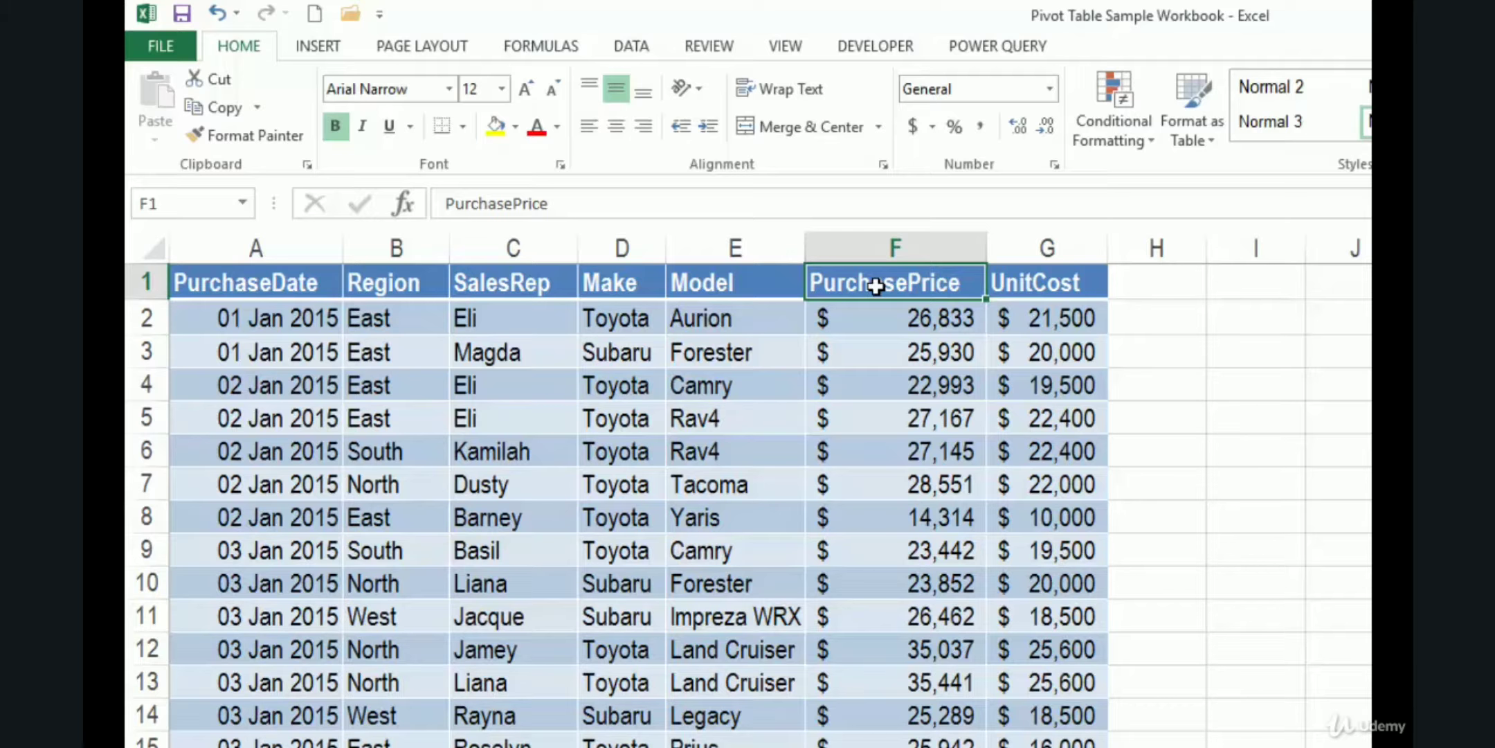
Step: Create a PivotTable from the SalesOrders range A1:G3498 on a new worksheet
click(627, 451)
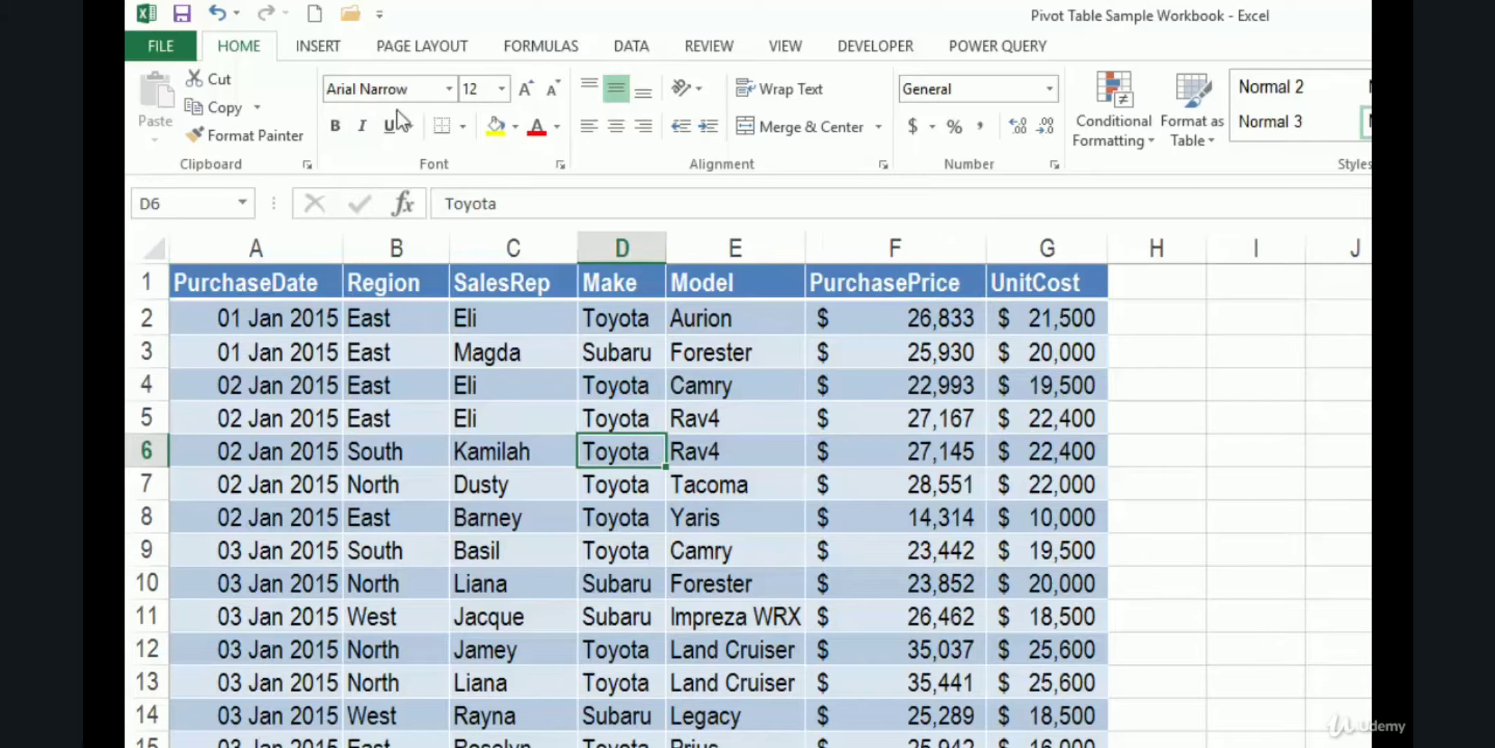
click(318, 47)
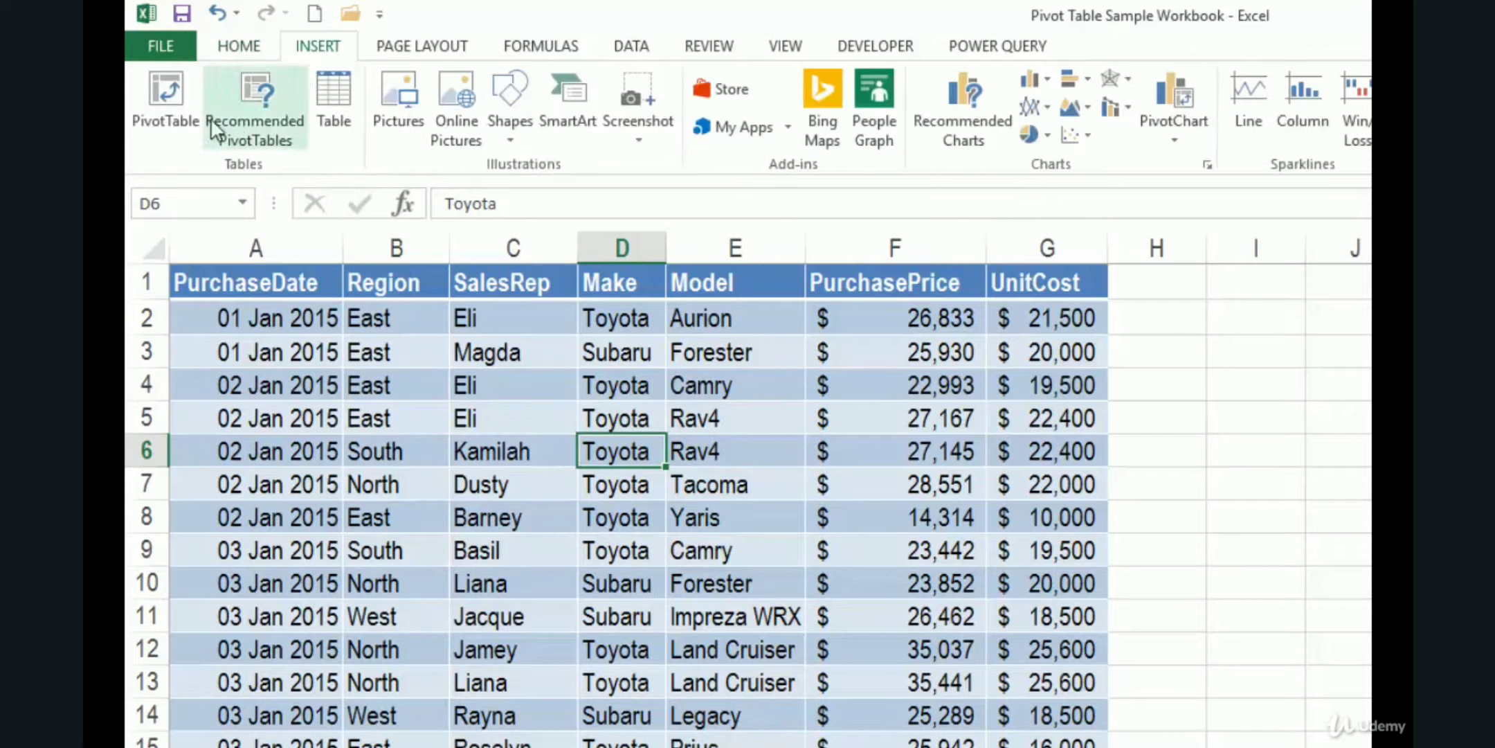
click(170, 122)
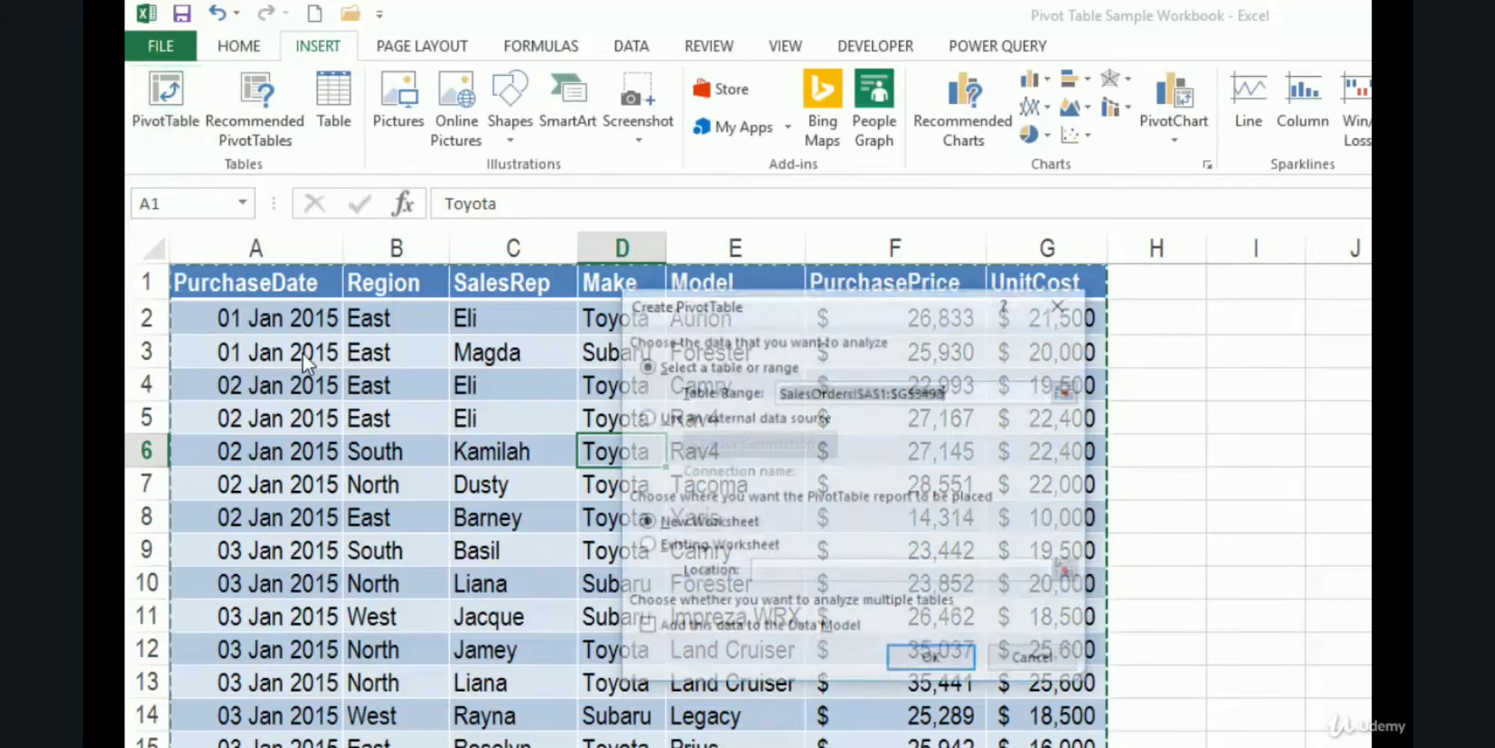
drag(830, 320, 598, 380)
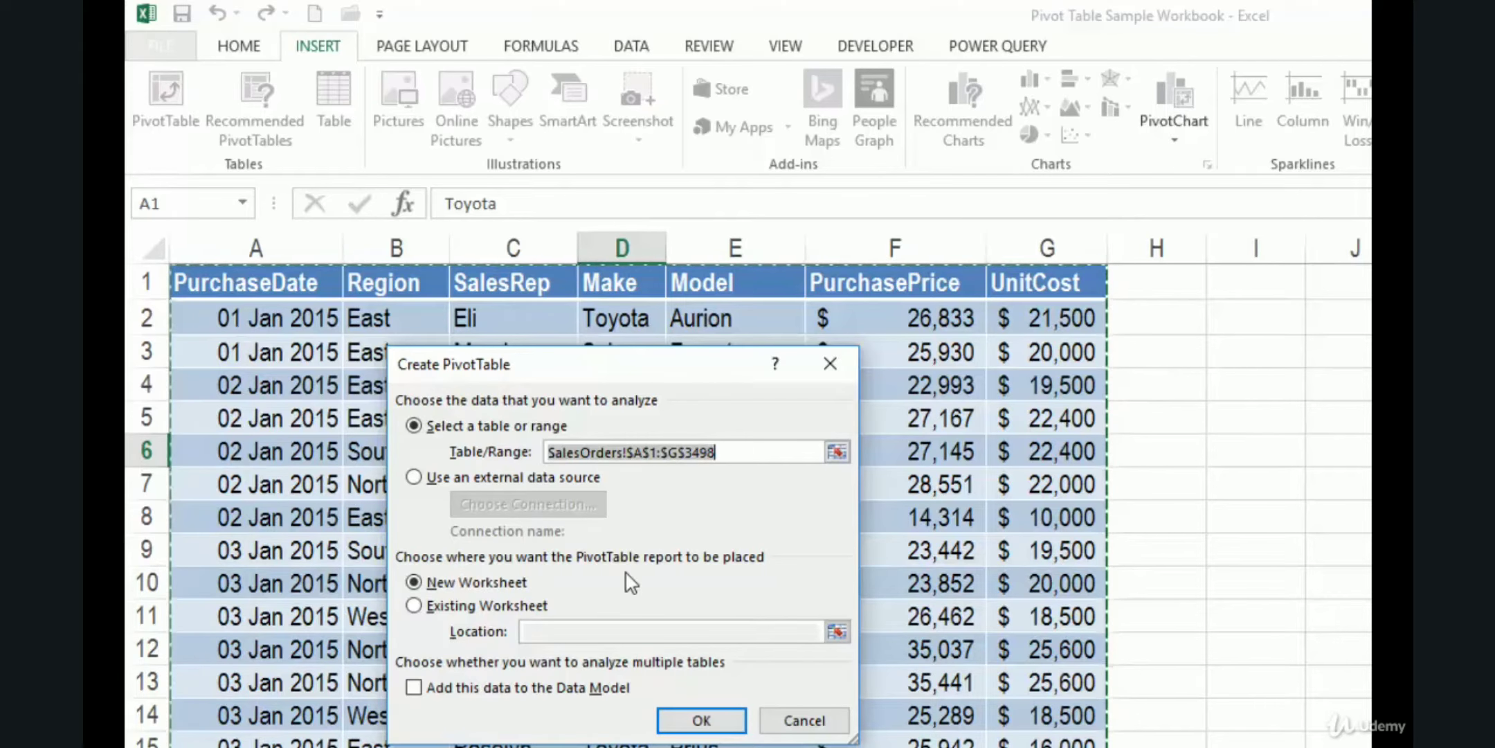
click(704, 720)
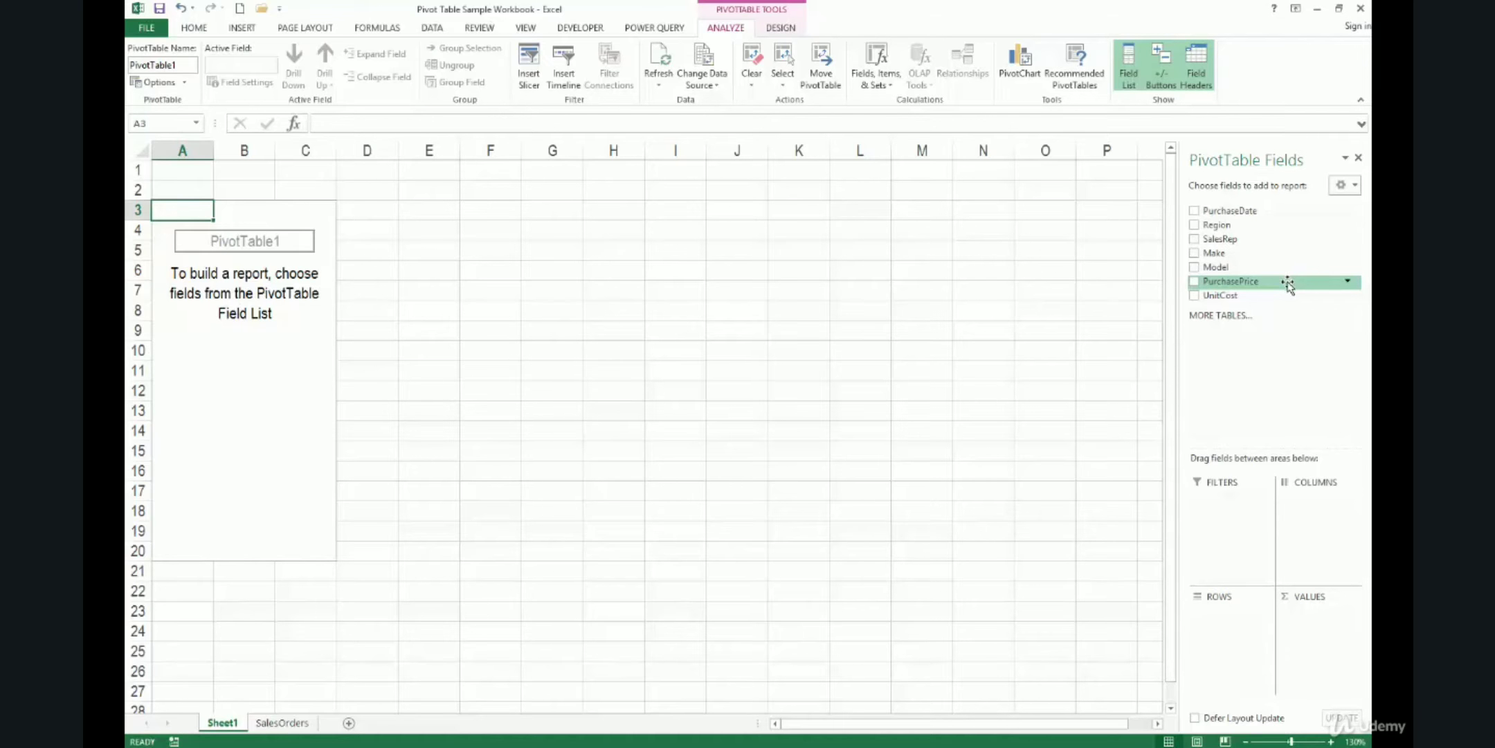
Step: Add PurchasePrice to the PivotTable's values as a sum and place Region in its rows
drag(1288, 283, 1315, 636)
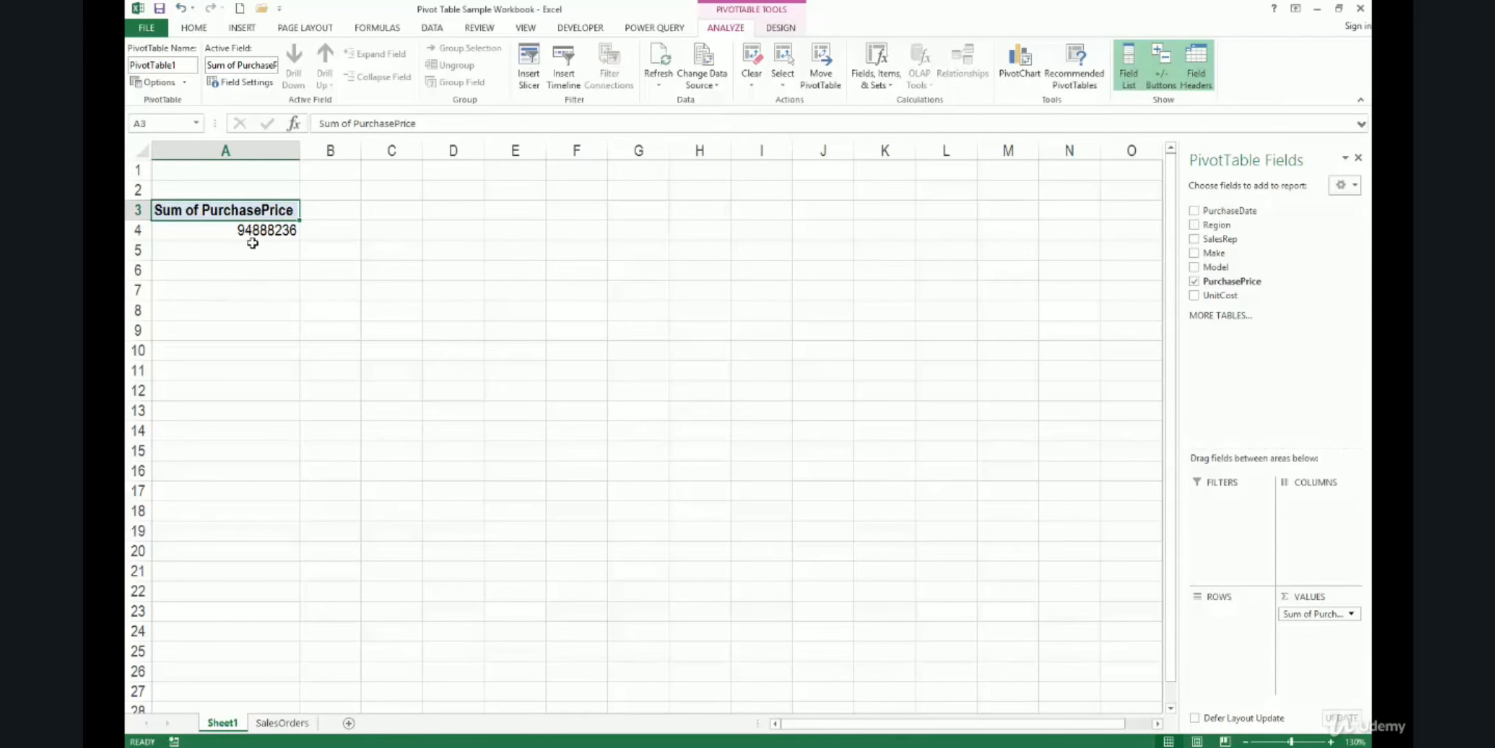
mouse_move(225, 229)
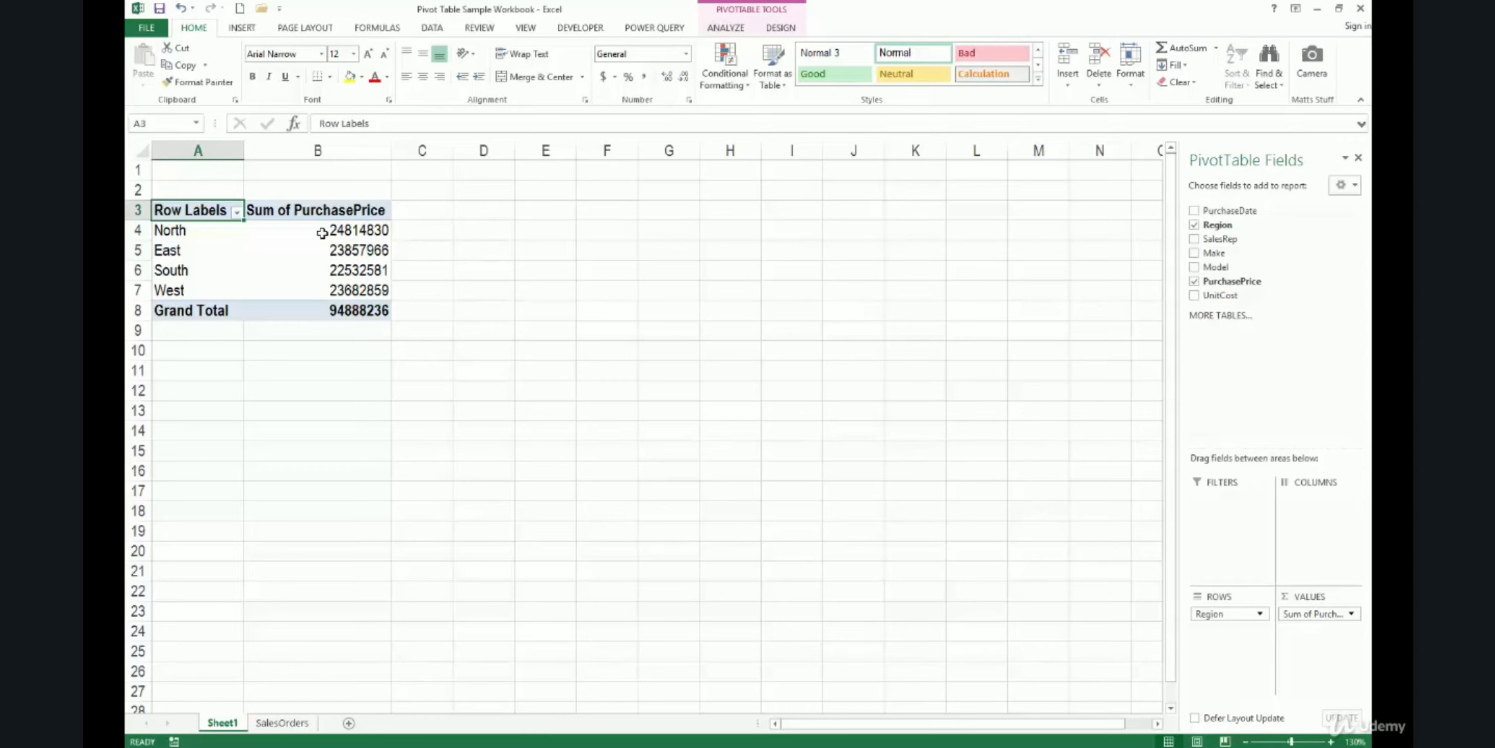
mouse_move(323, 231)
Step: Move the Region field from the PivotTable's rows to its columns, and from there to its report filters
drag(1222, 619, 1322, 540)
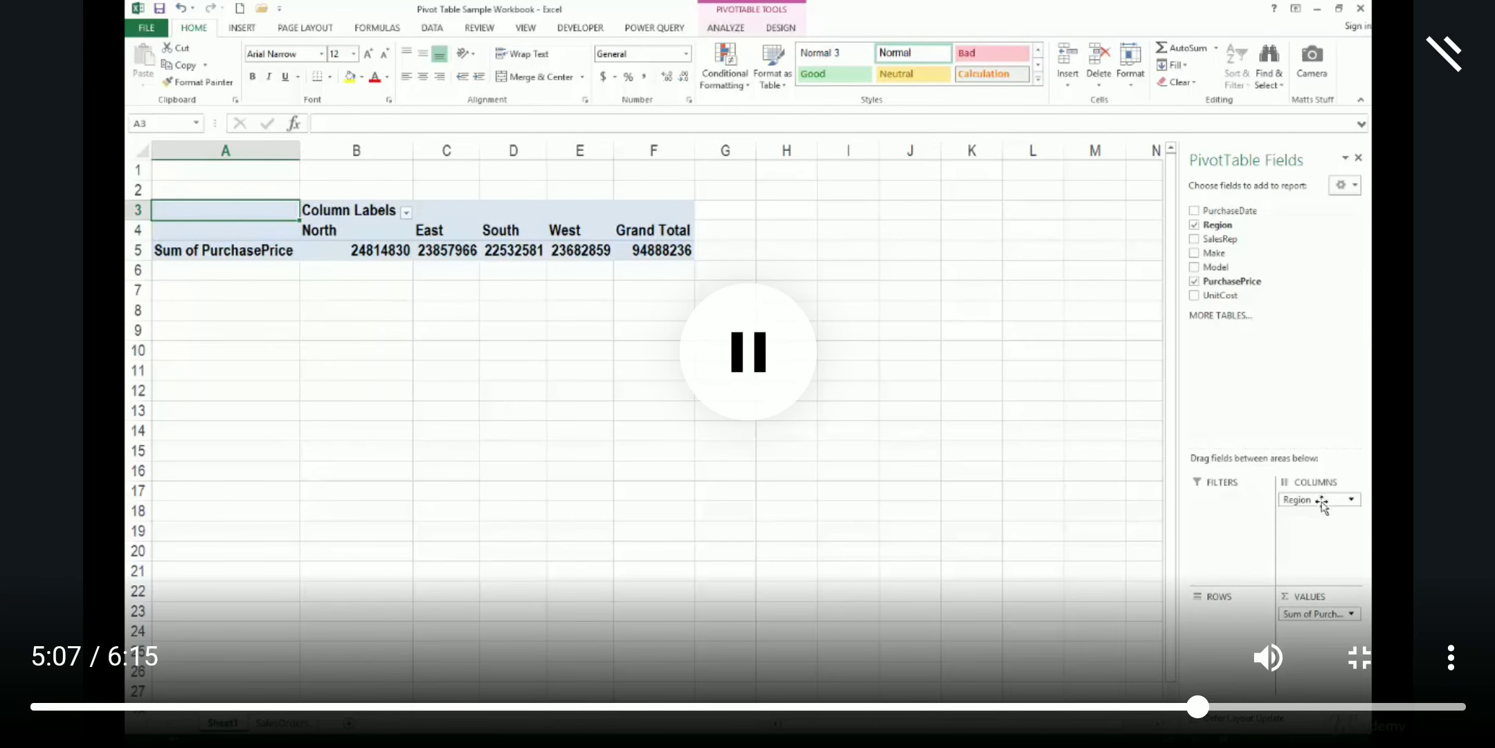
drag(1320, 502, 1229, 500)
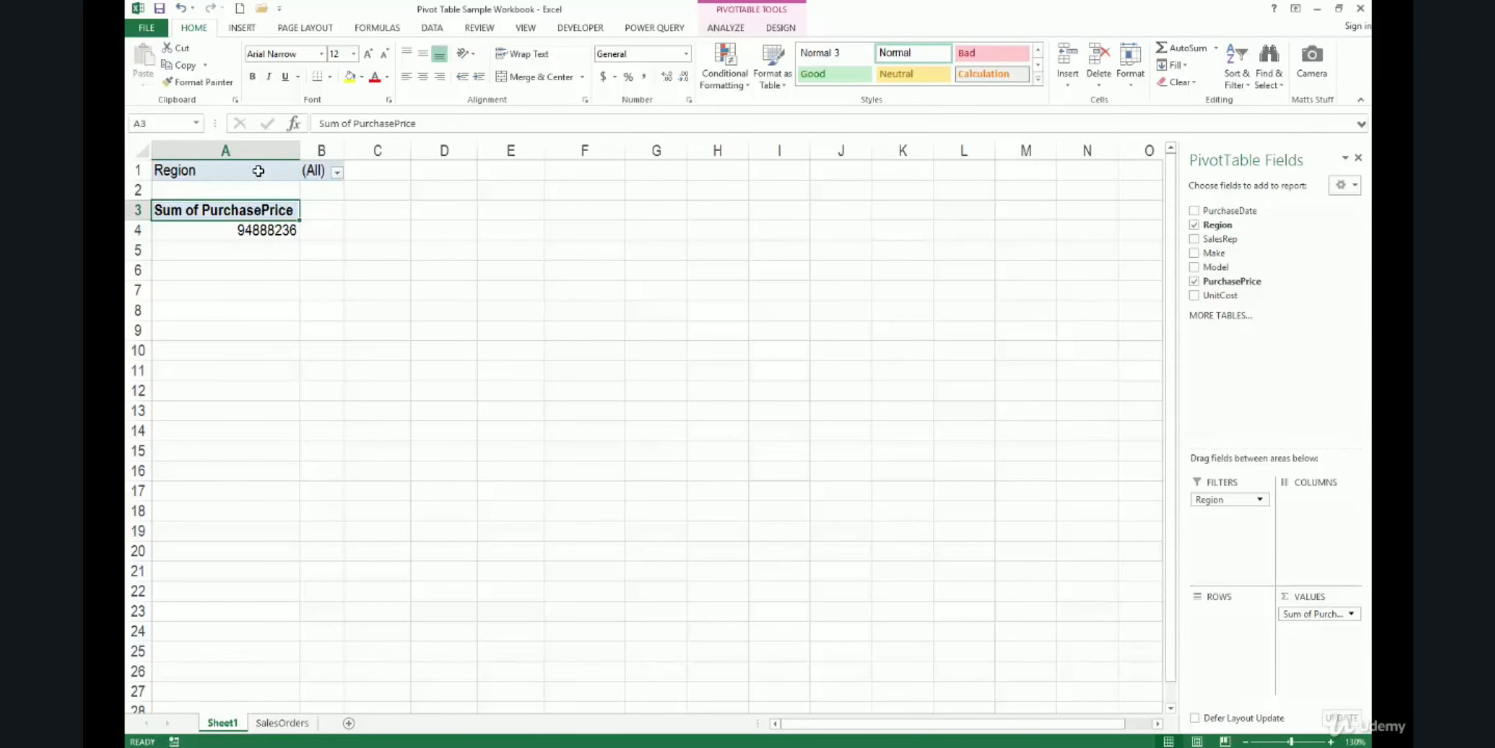
Step: Filter the PivotTable by Region to show only North
click(336, 172)
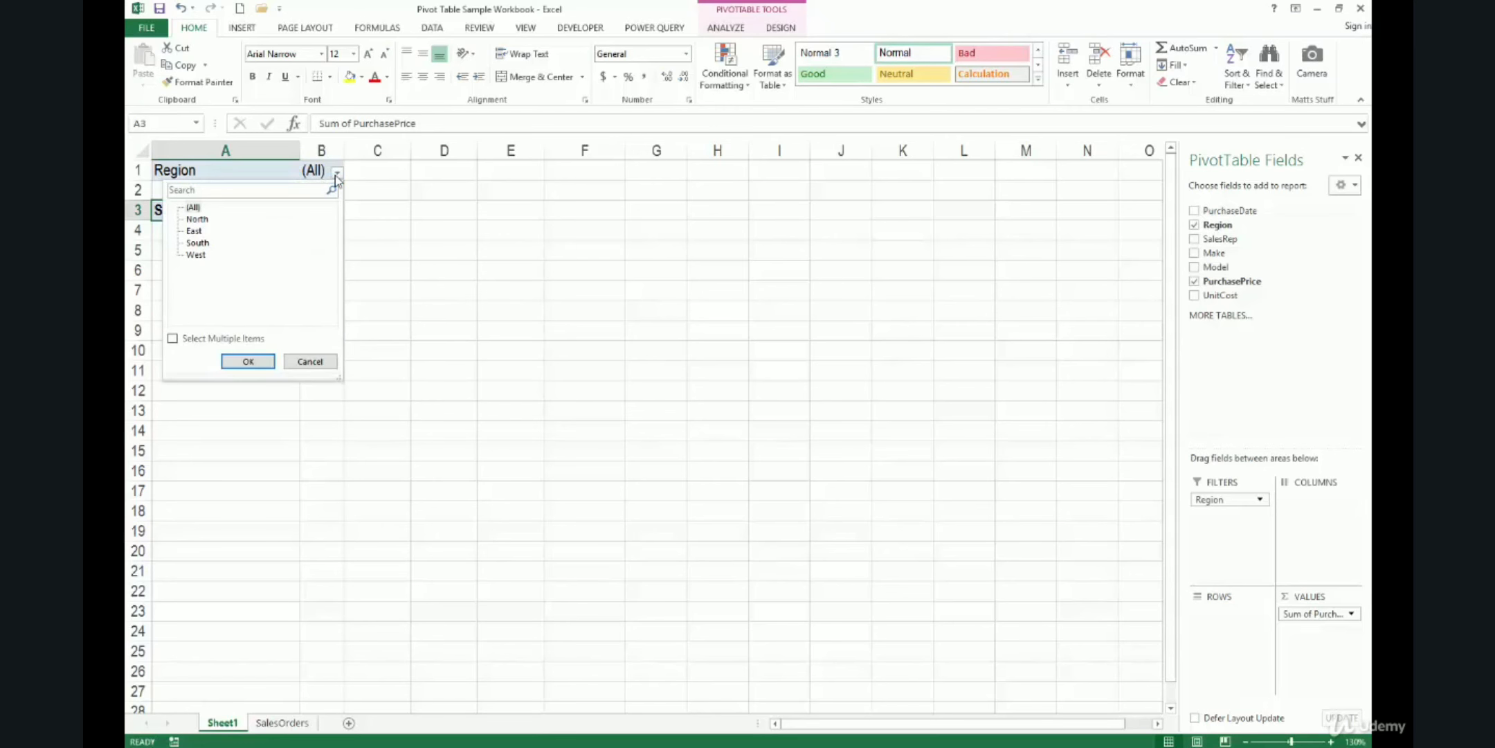
click(201, 219)
click(248, 361)
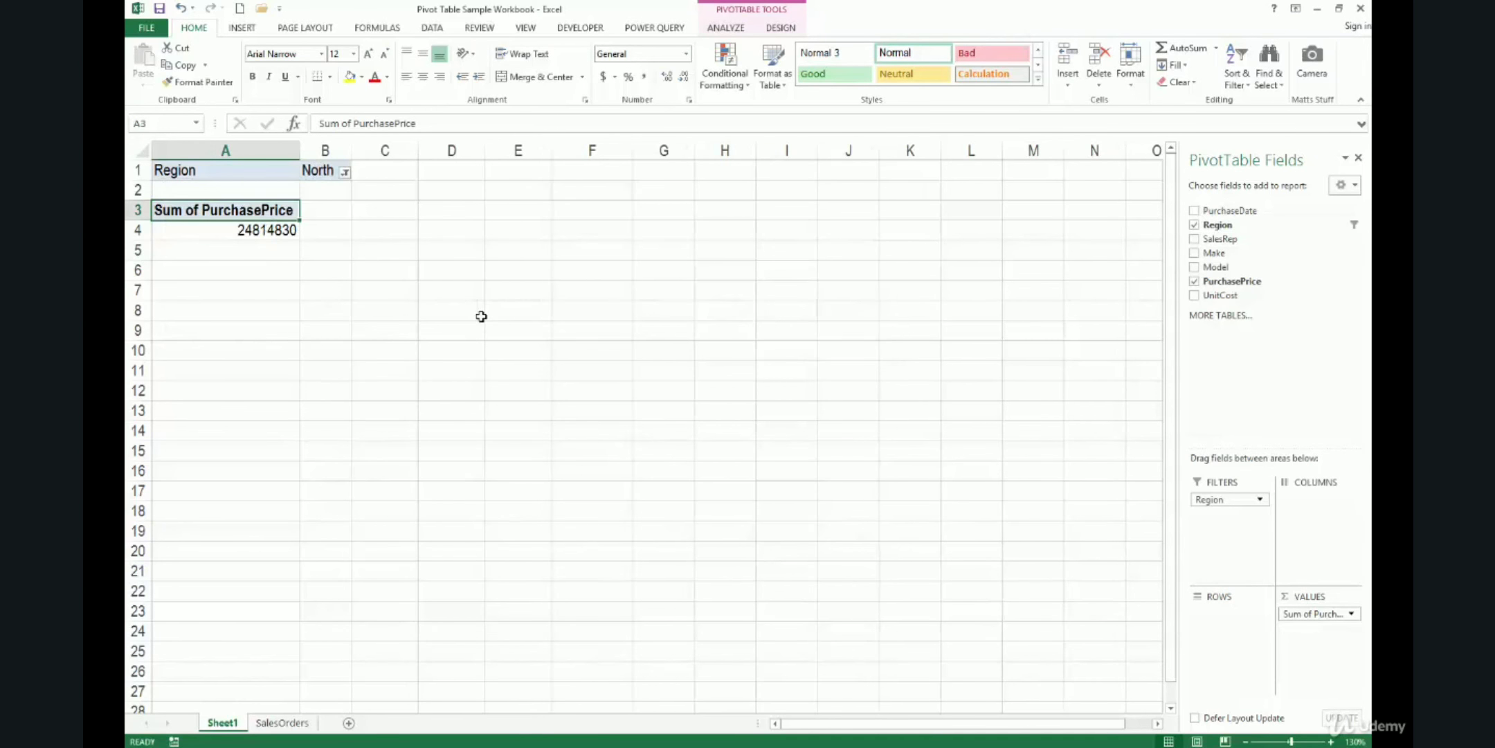
Step: Allow multiple items in the Region filter and include West together with North
click(346, 174)
click(181, 338)
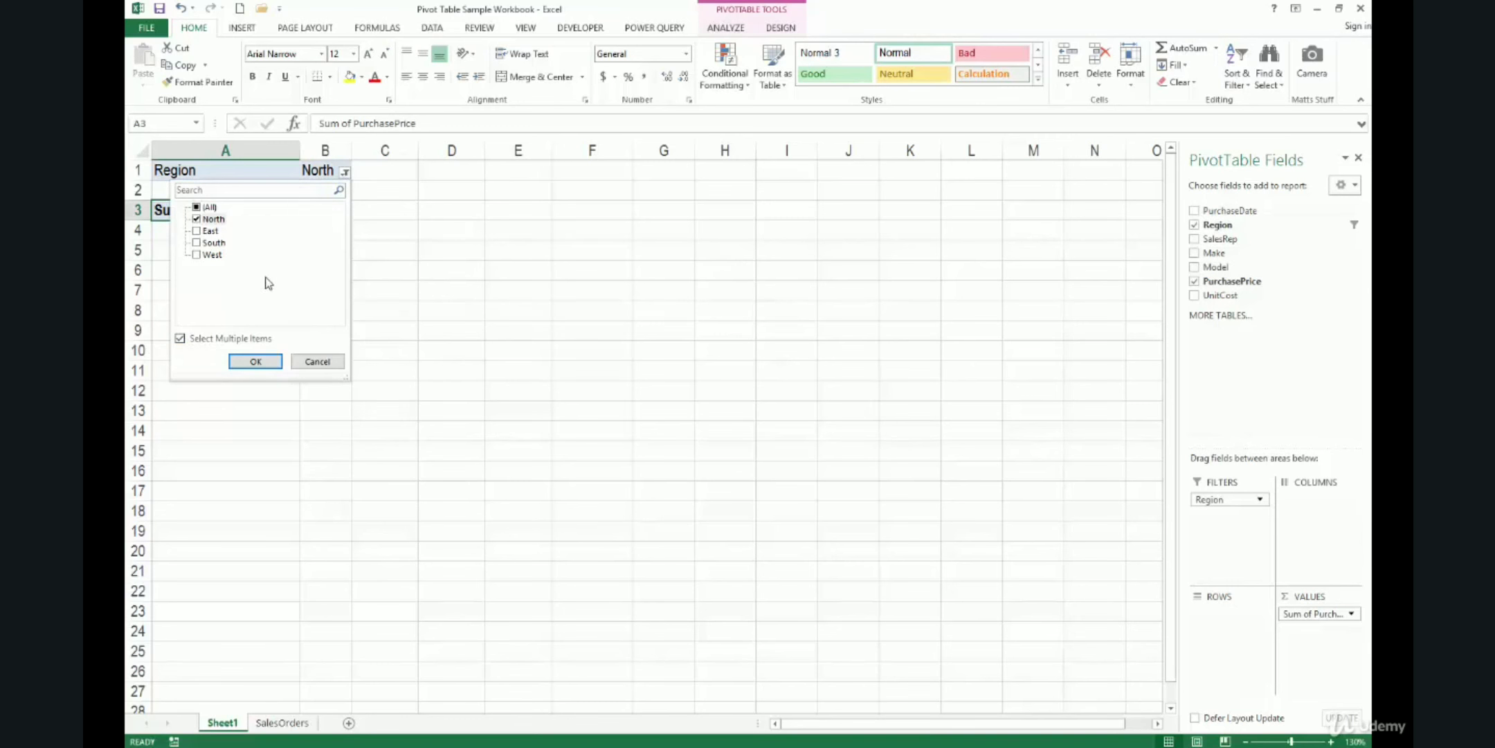
click(200, 254)
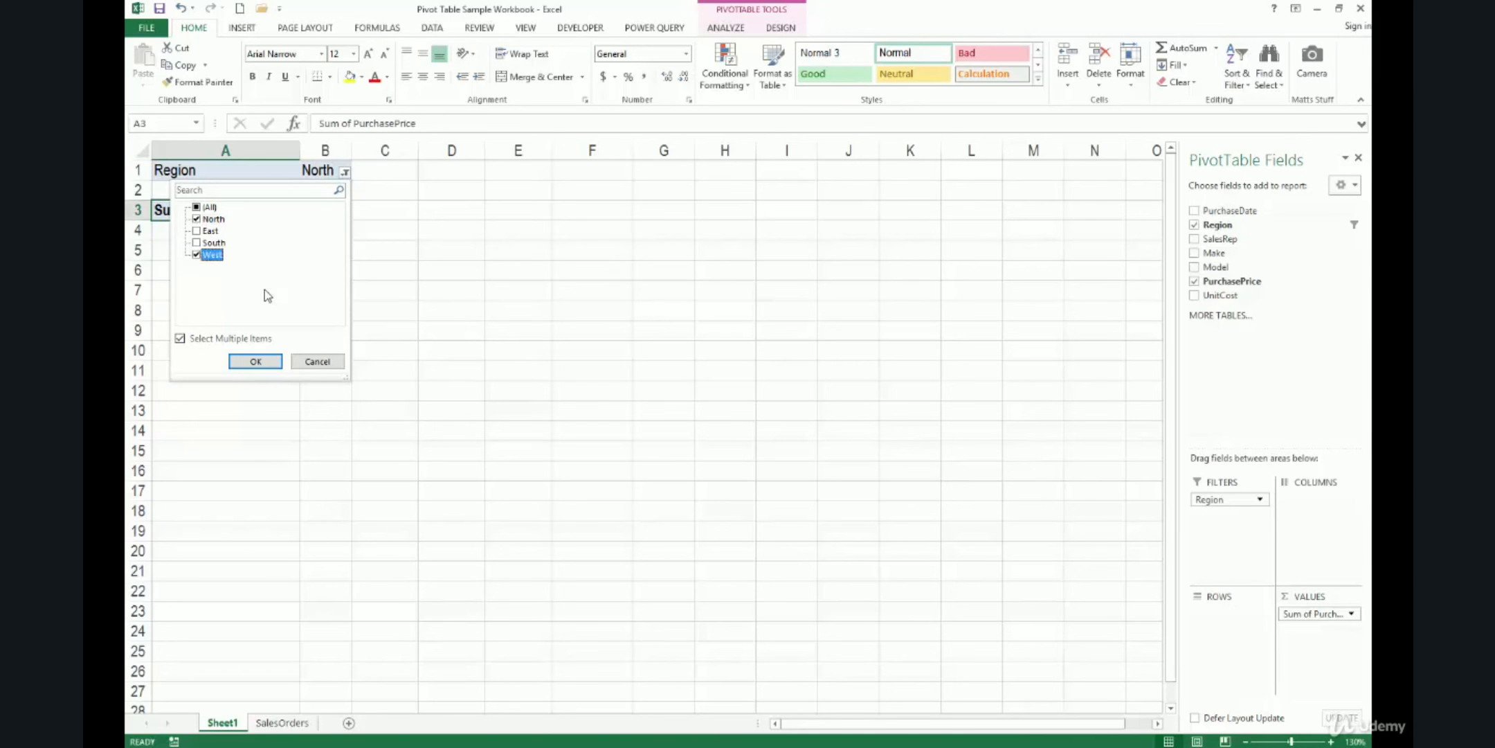
click(255, 361)
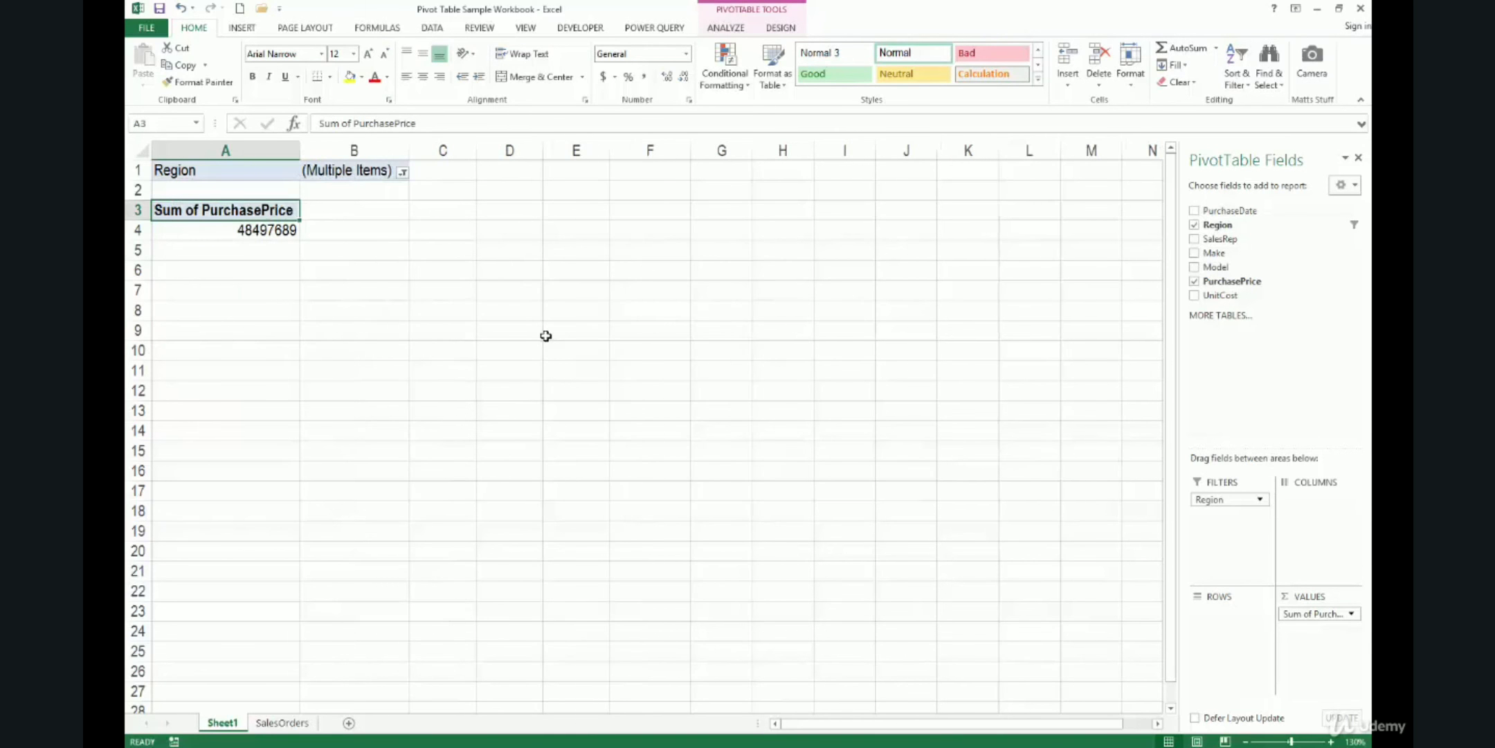
click(223, 234)
Step: Reset the Region filter to all regions and move the Region field back to the PivotTable's rows
click(338, 173)
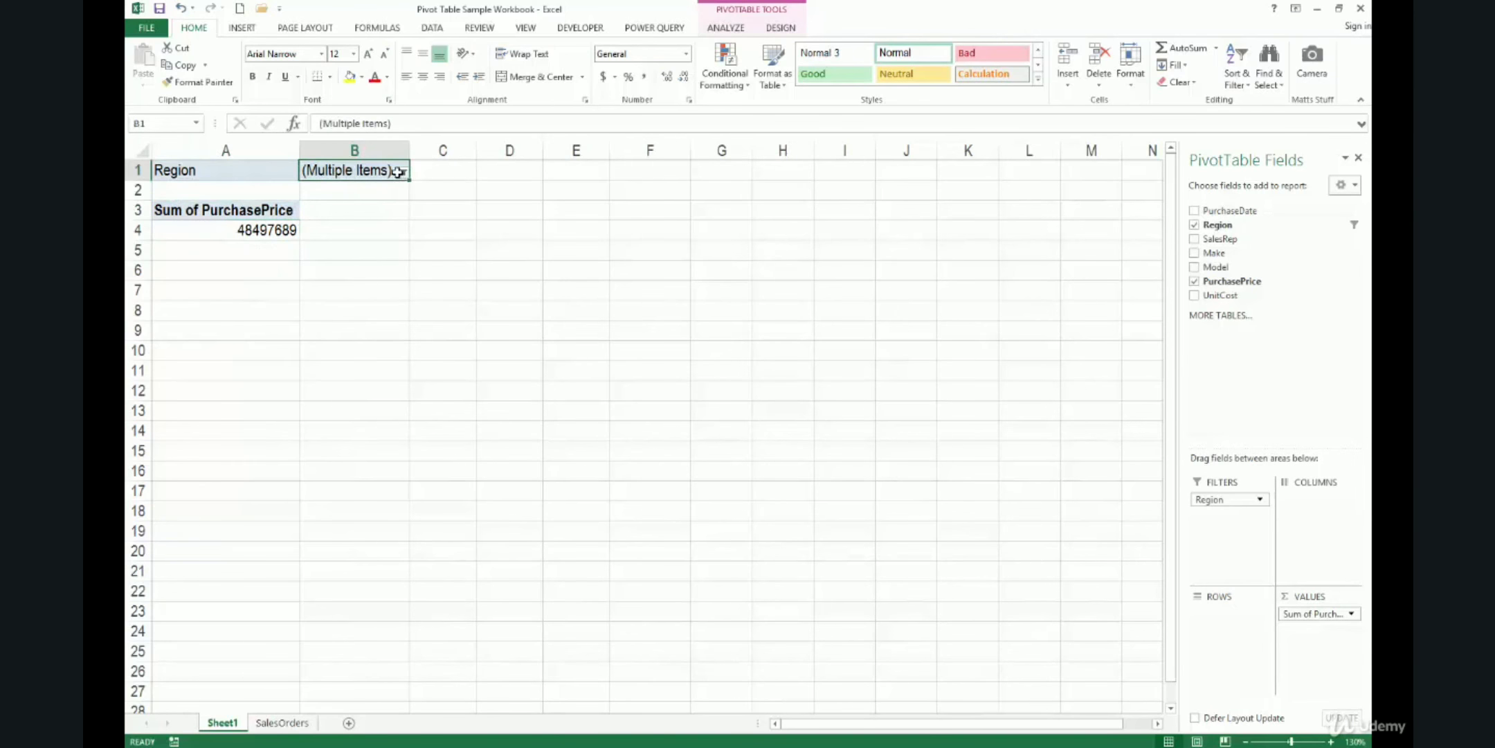
click(402, 173)
click(254, 207)
click(314, 360)
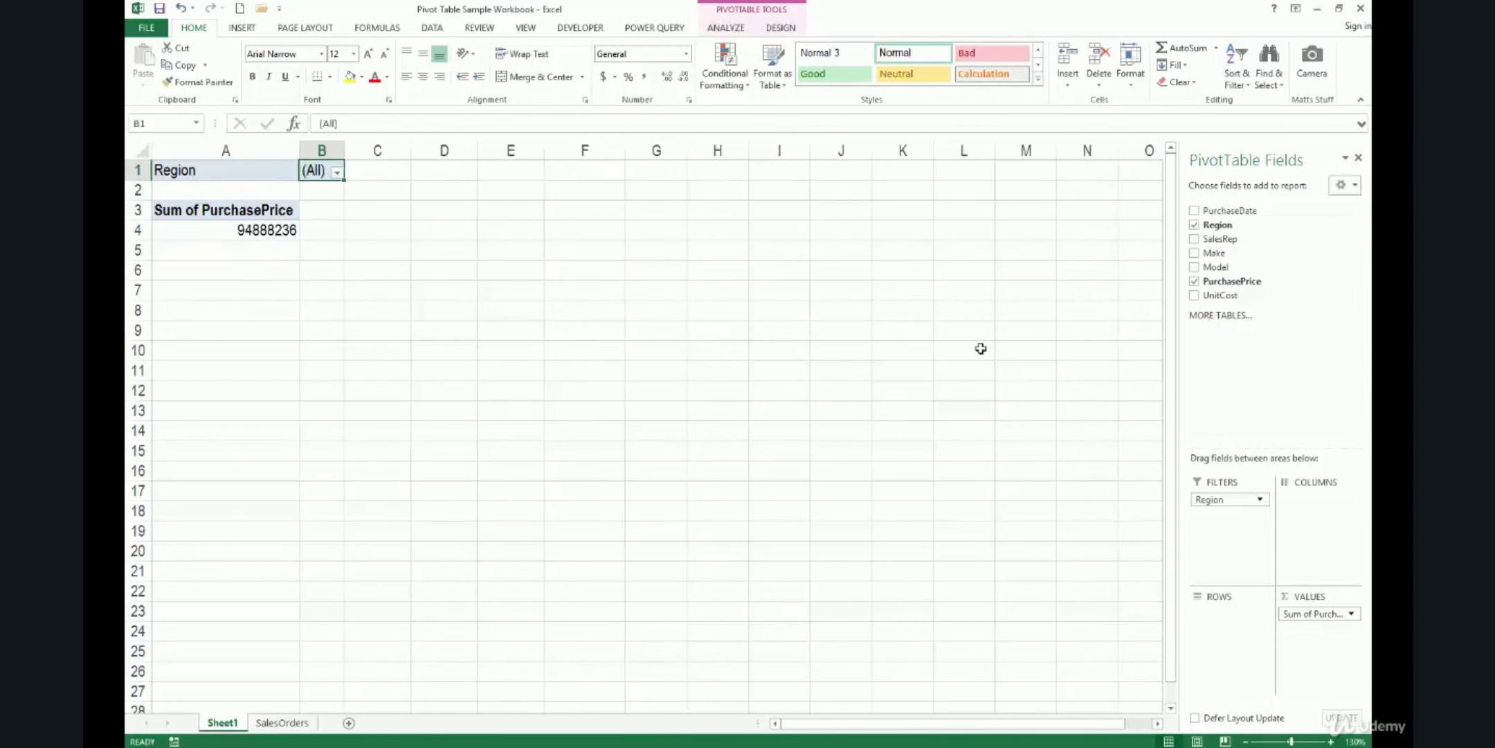
drag(1225, 499, 1227, 612)
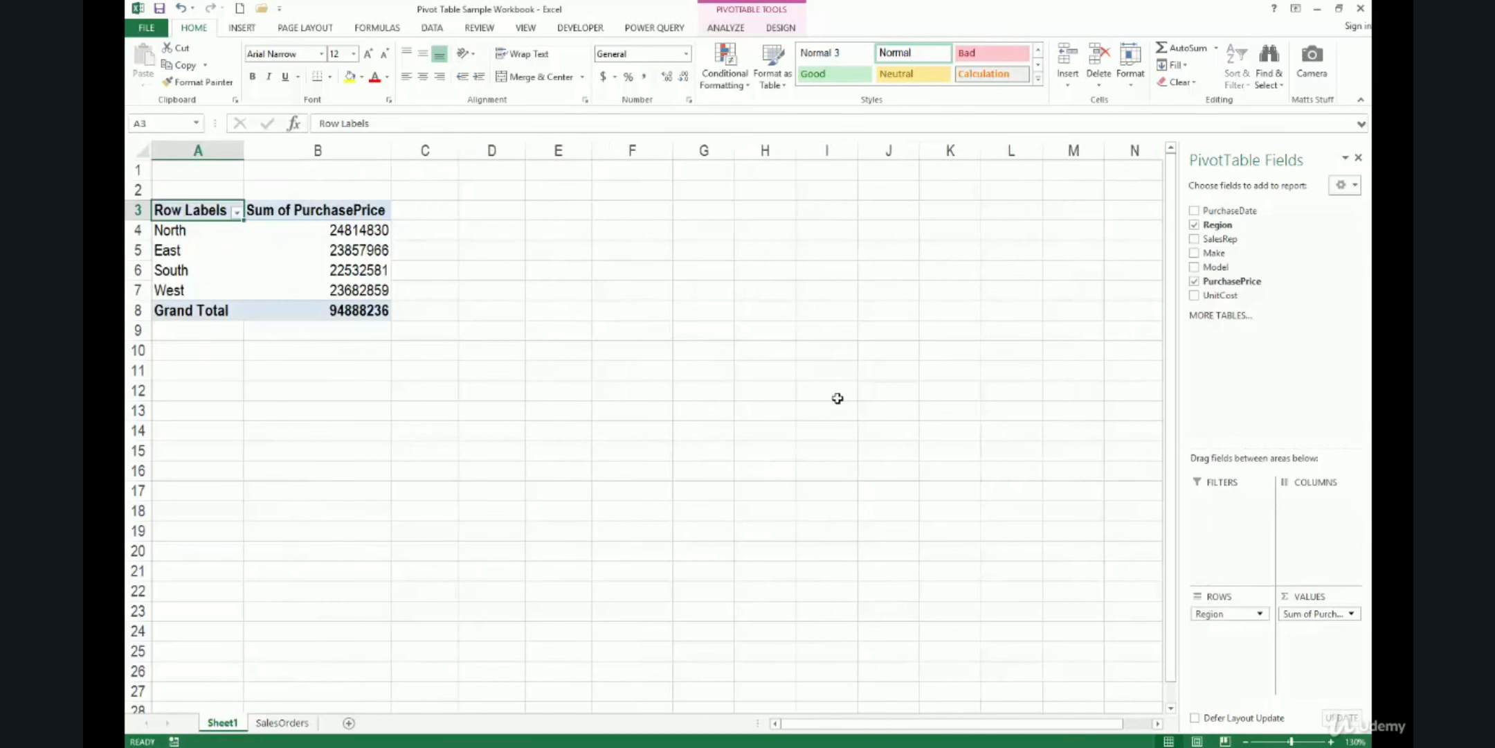